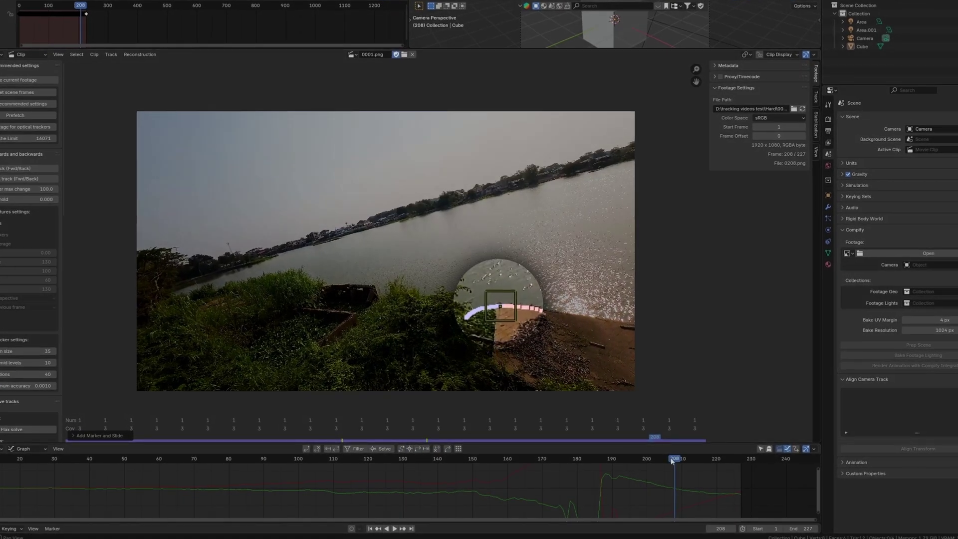
# Scrub the river footage back from frame 208 to 185, then to 170, following the optical-flow track
pyautogui.moveTo(671, 460); pyautogui.dragTo(597, 449)
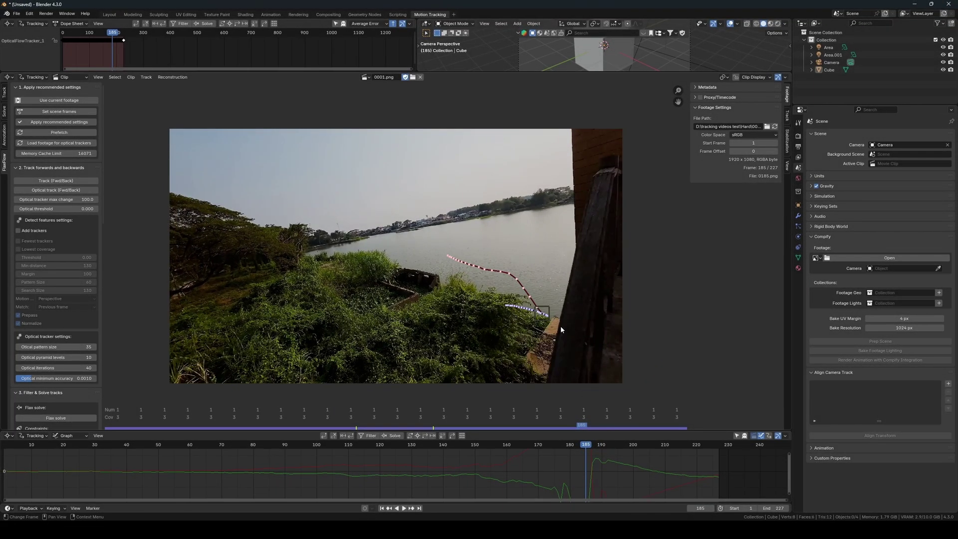
pyautogui.scroll(-1, 531, 336)
pyautogui.scroll(1, 502, 329)
pyautogui.moveTo(589, 443); pyautogui.dragTo(536, 438)
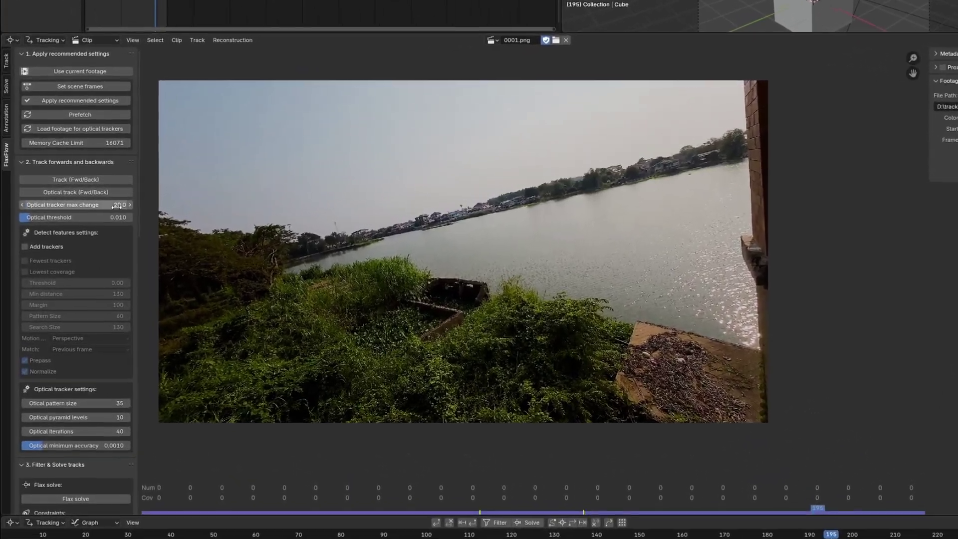
# Set optical tracker max change to 15, add a tracking marker on the footage, and scrub to check it
pyautogui.click(86, 199)
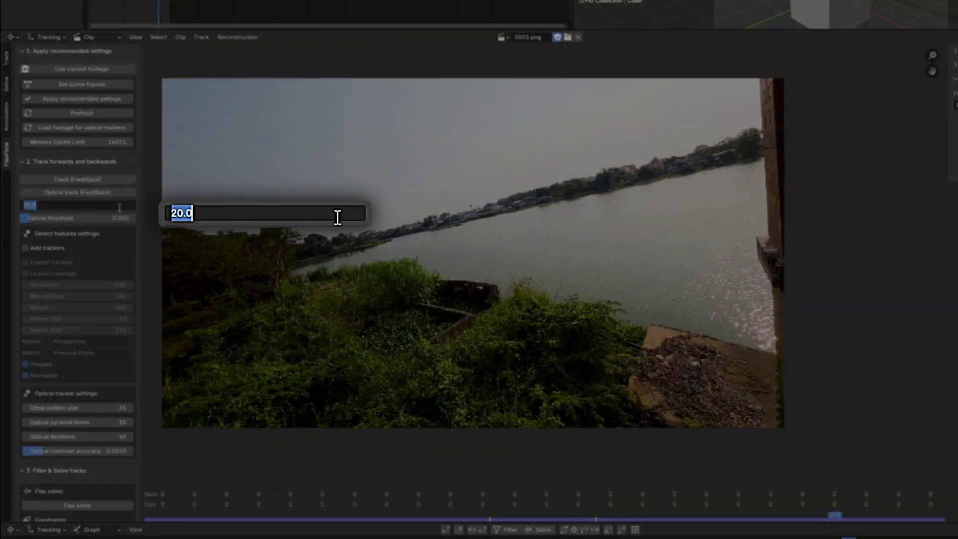
pyautogui.write('15')
pyautogui.press('Return')
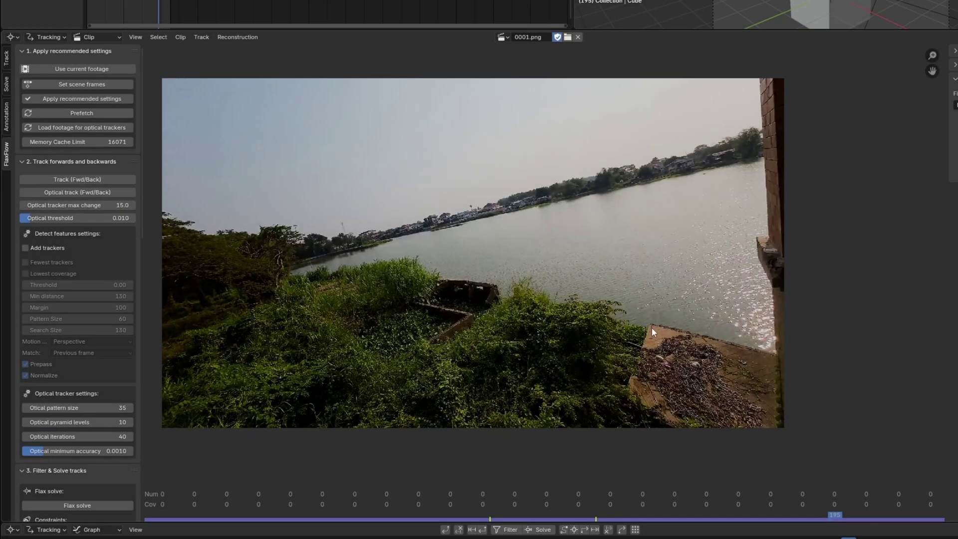
pyautogui.keyDown('ctrl'); pyautogui.click(652, 327); pyautogui.keyUp('ctrl')
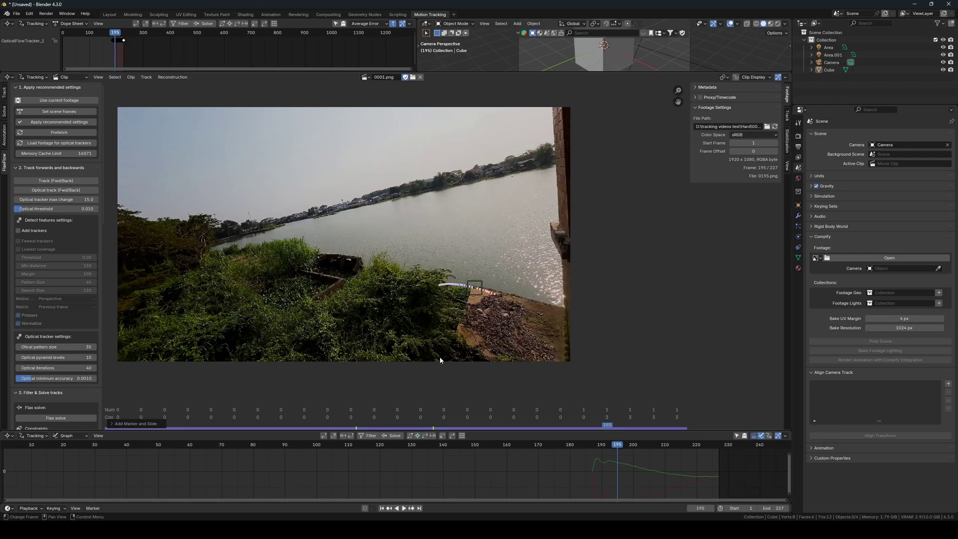
pyautogui.moveTo(617, 446); pyautogui.dragTo(593, 437)
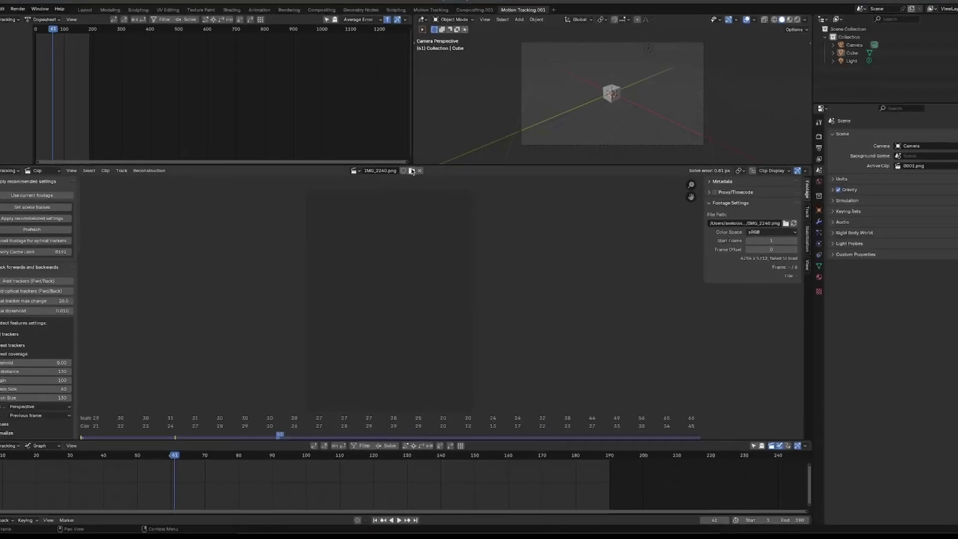
# Load chessboard photos IMG_2240 through IMG_2245 as the movie clip
pyautogui.click(412, 171)
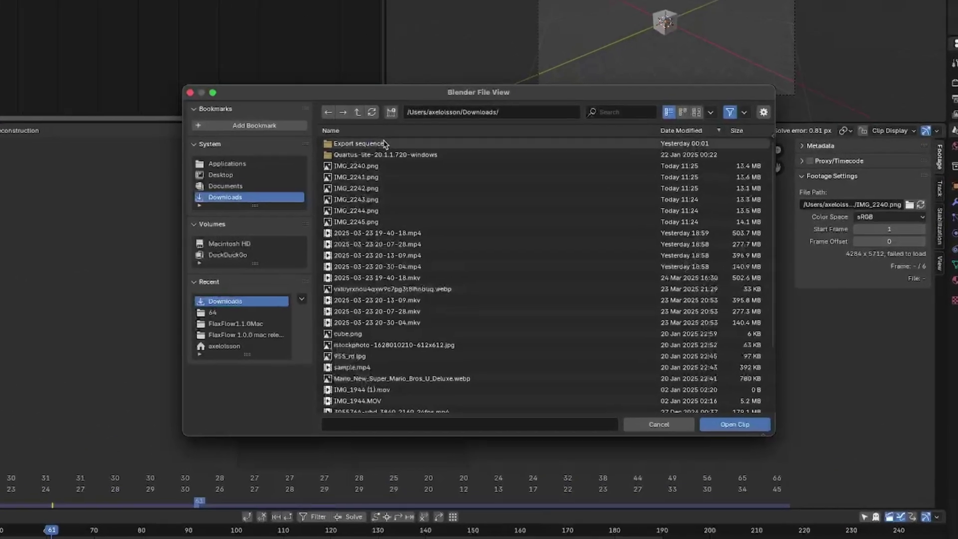
pyautogui.click(417, 197)
pyautogui.keyDown('shift'); pyautogui.click(418, 237); pyautogui.keyUp('shift')
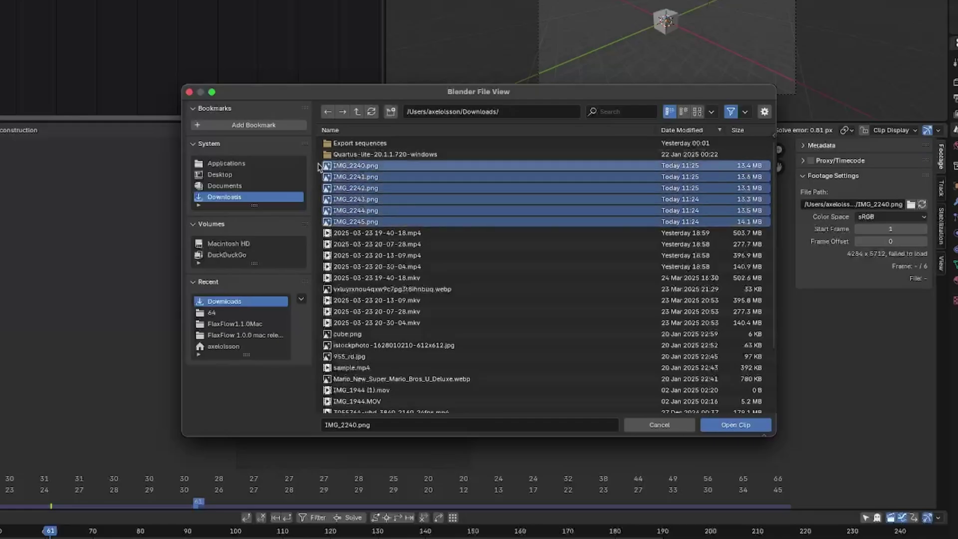
pyautogui.click(189, 95)
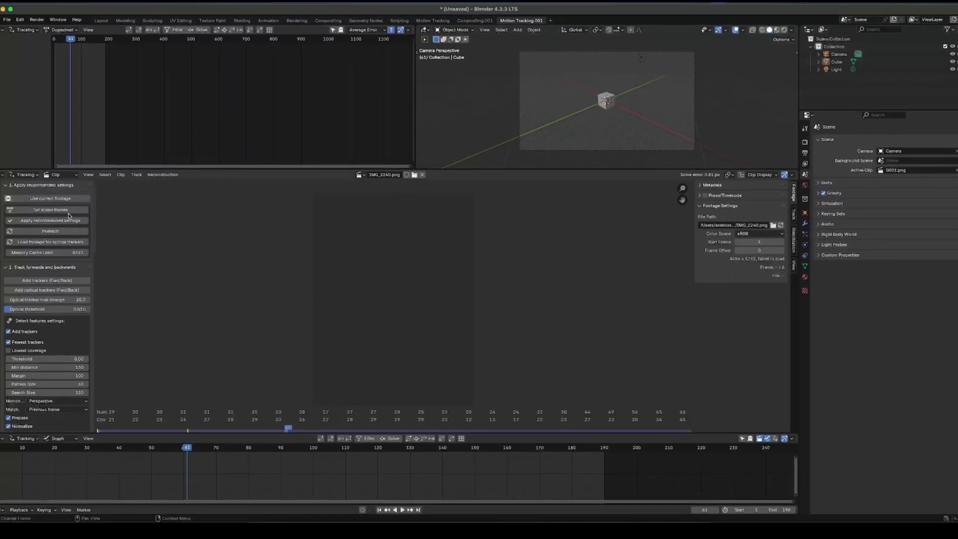
# Match scene frames to the photos, apply recommended tracking settings, and prefetch all frames from the first photo
pyautogui.click(58, 210)
pyautogui.click(71, 222)
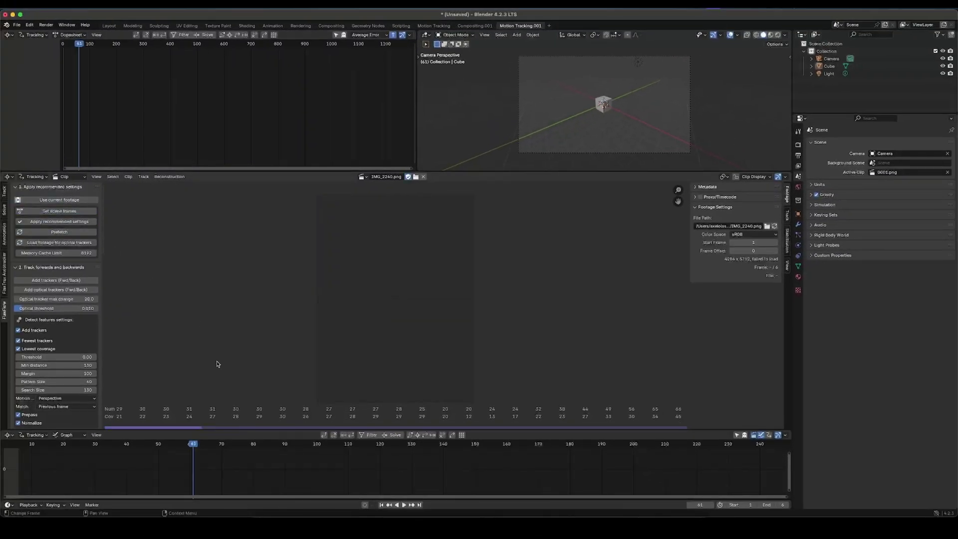
pyautogui.hscroll(-10, 379, 469)
pyautogui.click(381, 444)
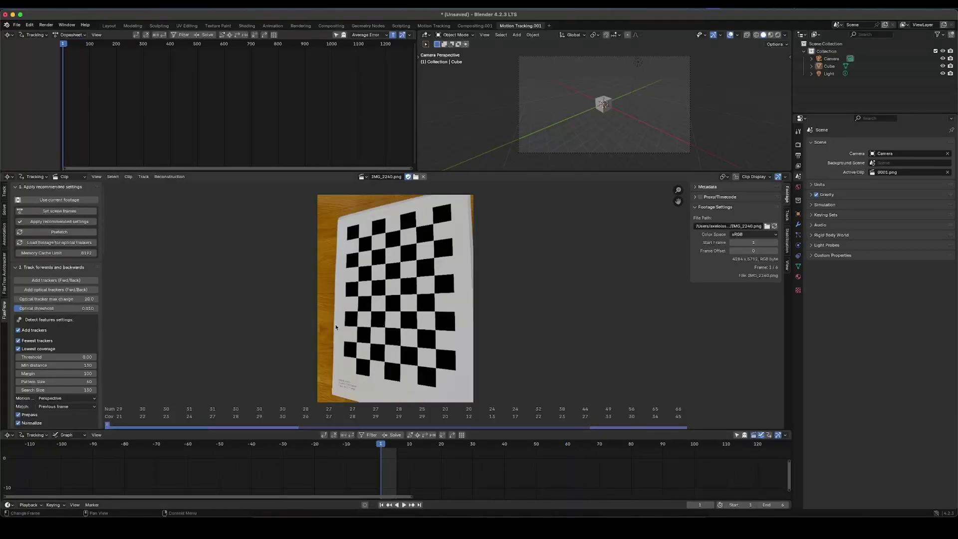
pyautogui.click(86, 233)
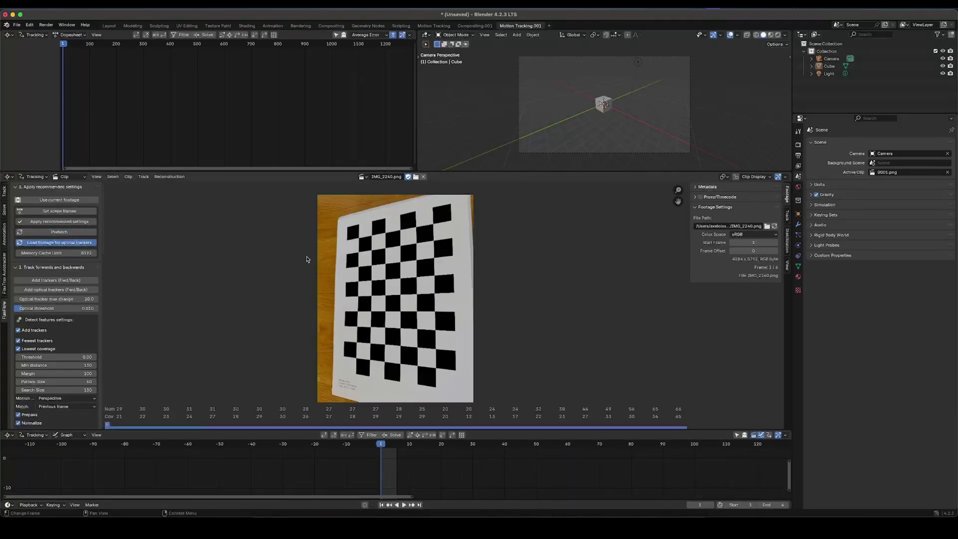
# Switch the render View Transform to Standard
pyautogui.click(798, 145)
pyautogui.click(882, 380)
pyautogui.click(882, 390)
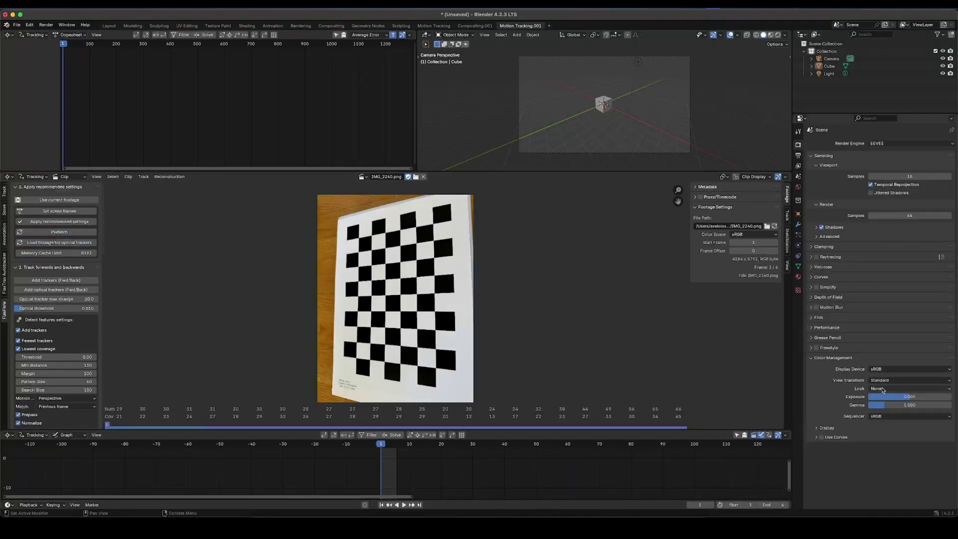
pyautogui.scroll(-10, 100, 283)
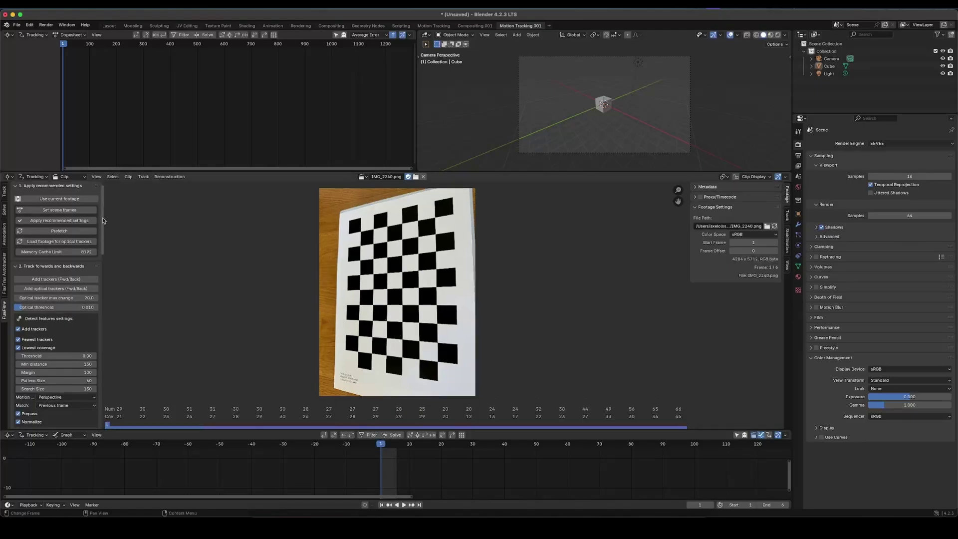
pyautogui.scroll(-15, 106, 283)
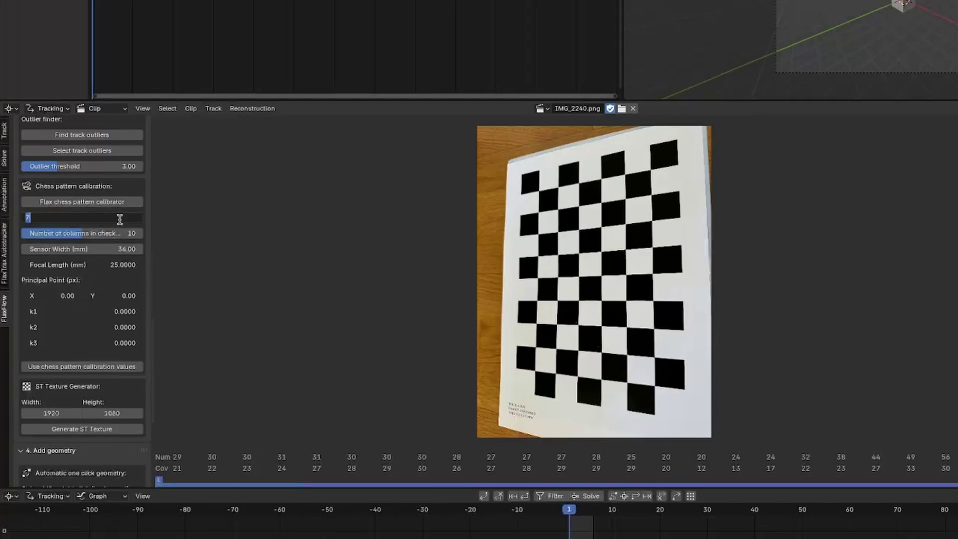
# Set 10 chessboard rows, run the chess pattern calibrator, and apply its 35.29 mm focal length and distortion to the camera
pyautogui.press('Return')
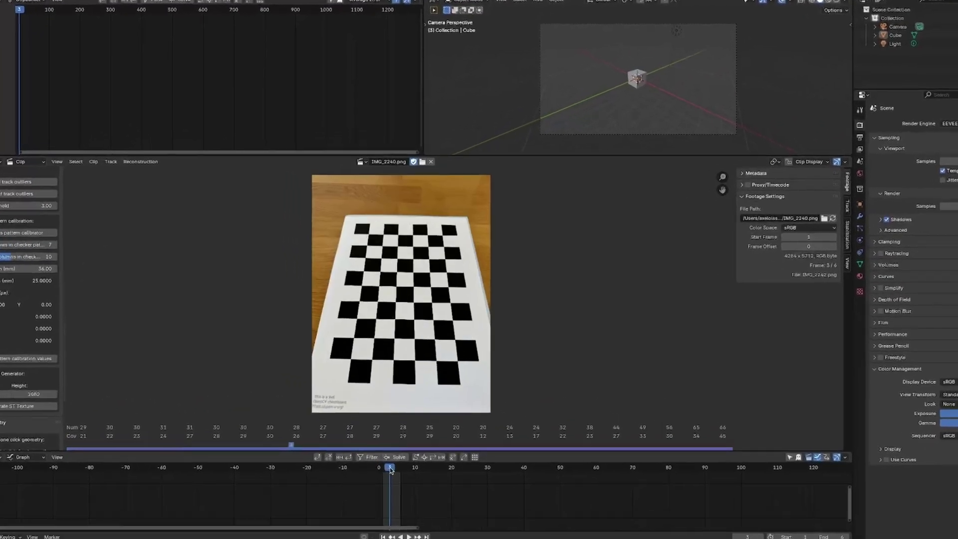
pyautogui.click(592, 513)
pyautogui.moveTo(410, 528); pyautogui.dragTo(388, 528)
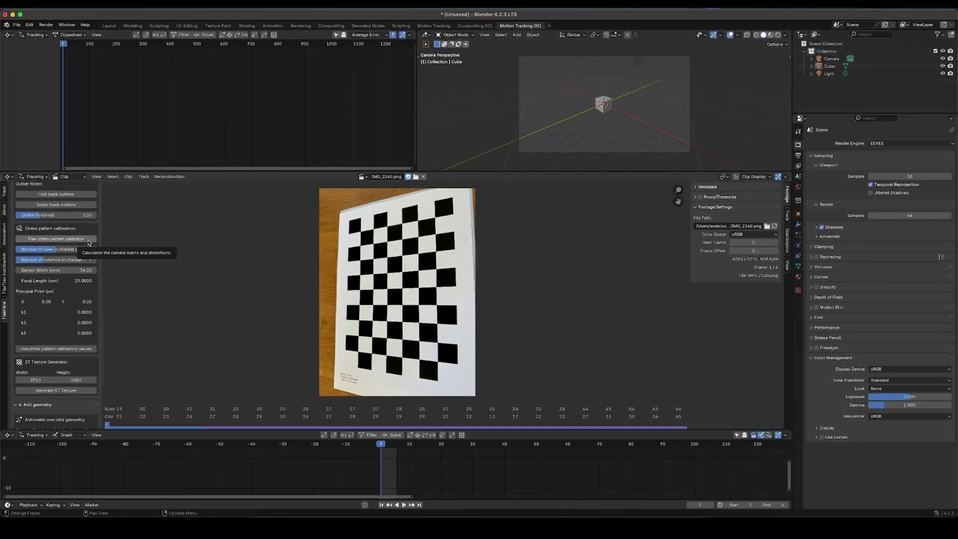
pyautogui.click(120, 234)
pyautogui.click(121, 231)
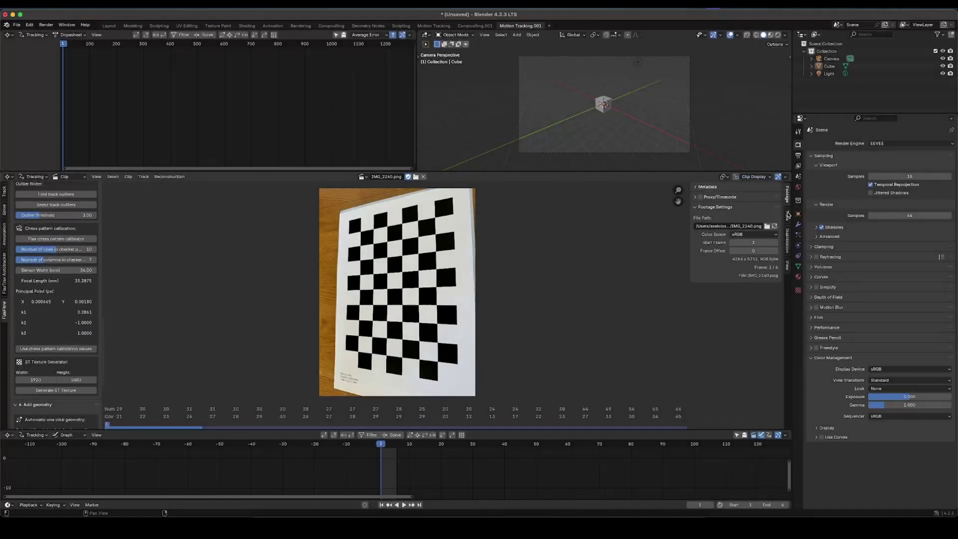
pyautogui.click(788, 215)
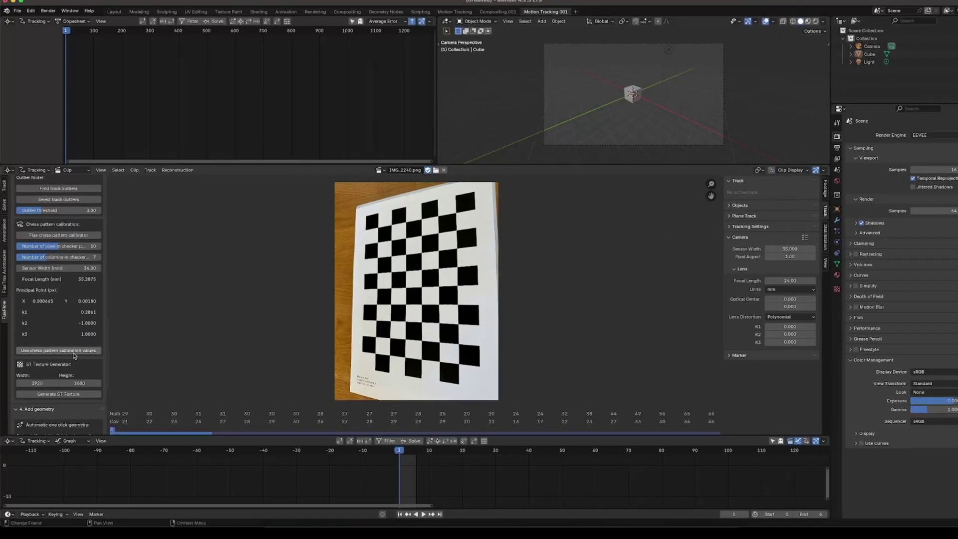
pyautogui.click(70, 350)
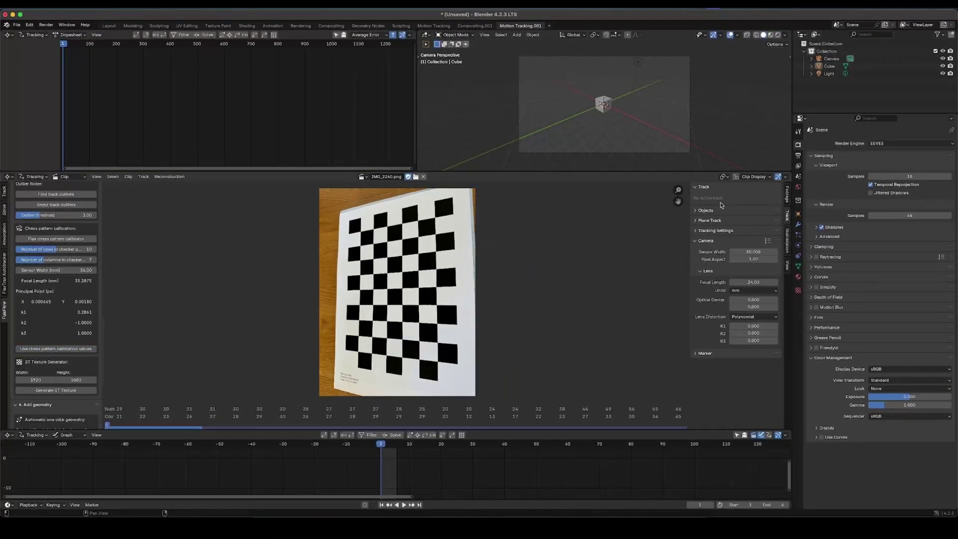
# Overlay the distortion grid and step through the chessboard photos to the fifth one to verify calibration
pyautogui.click(754, 177)
pyautogui.click(764, 220)
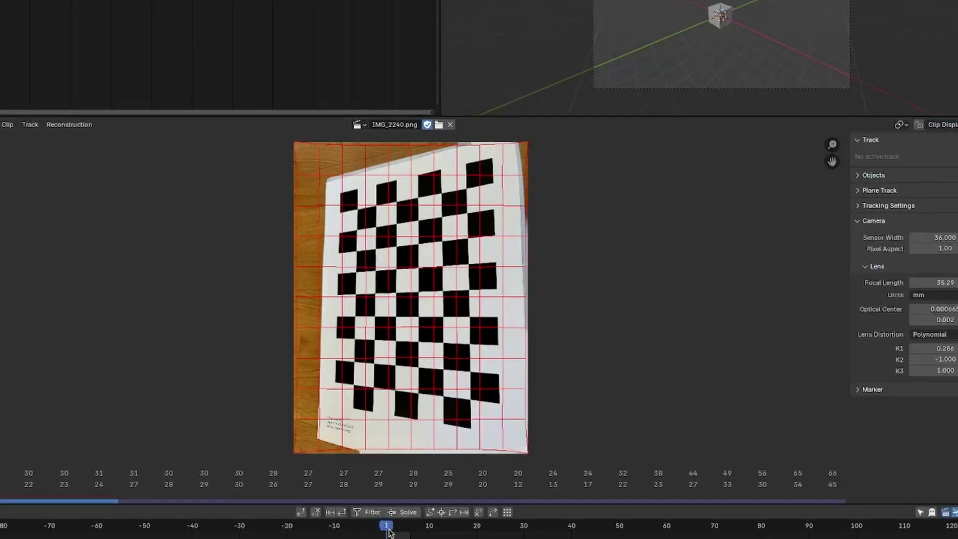
pyautogui.moveTo(389, 533); pyautogui.dragTo(397, 533)
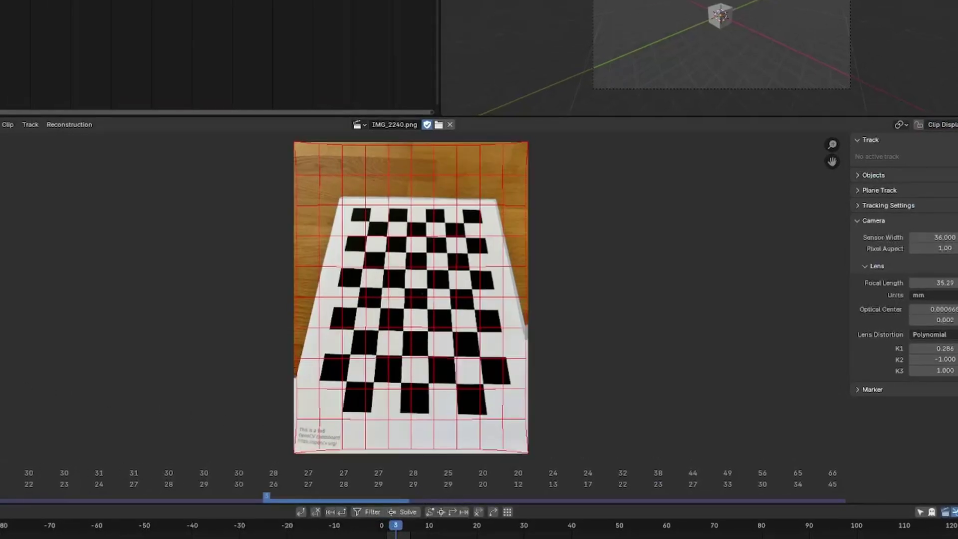
pyautogui.press('Right')
pyautogui.press('Right')
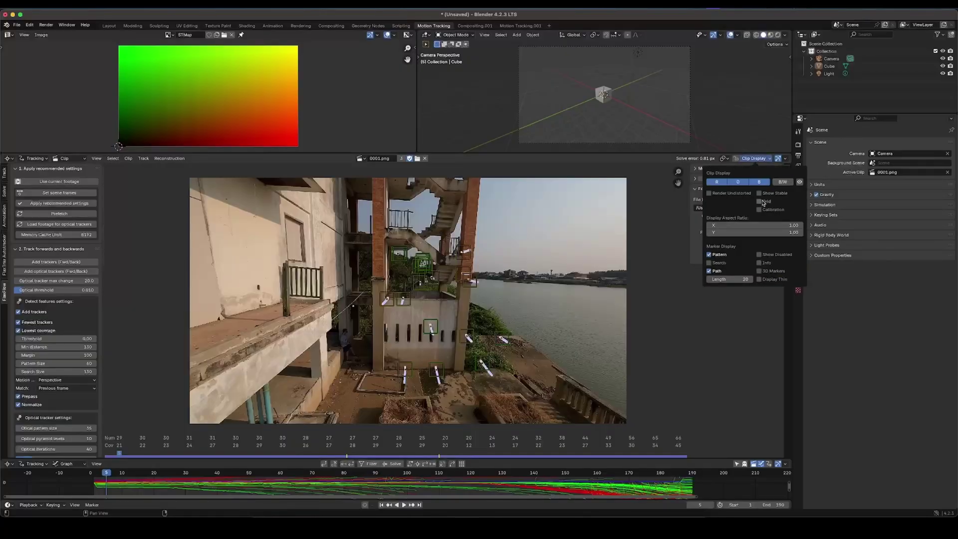
# View the river footage undistorted with grid, then lock focal length and lens values to the chessboard calibration
pyautogui.click(759, 202)
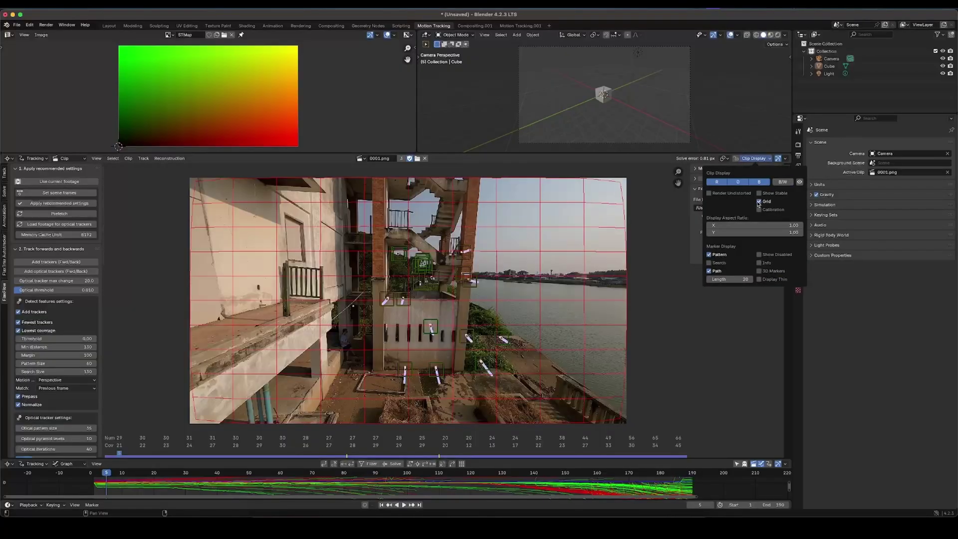
pyautogui.click(710, 193)
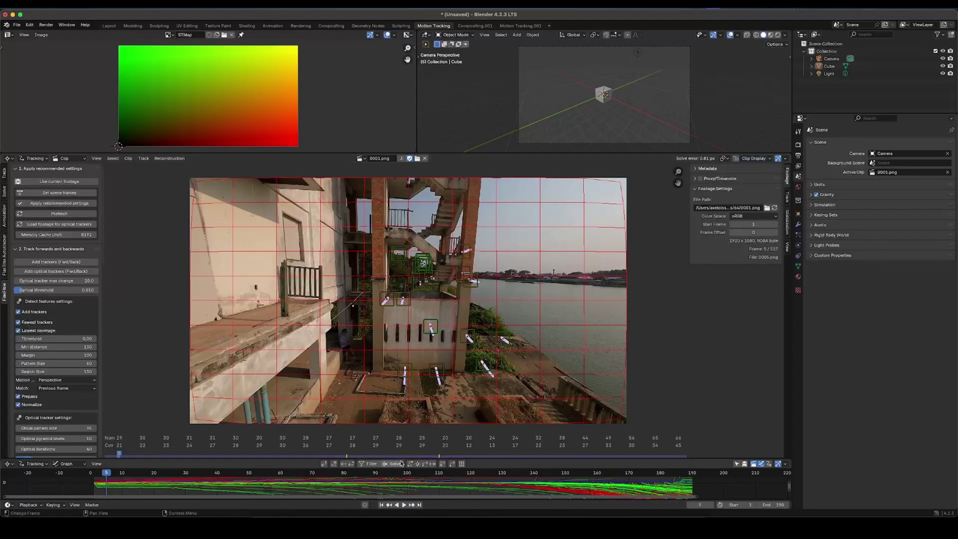
pyautogui.click(757, 159)
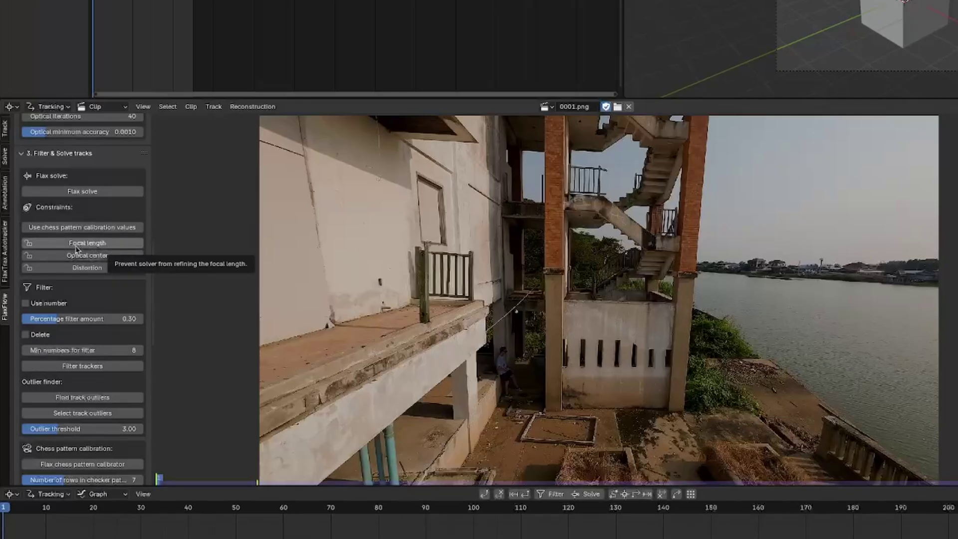
pyautogui.click(98, 248)
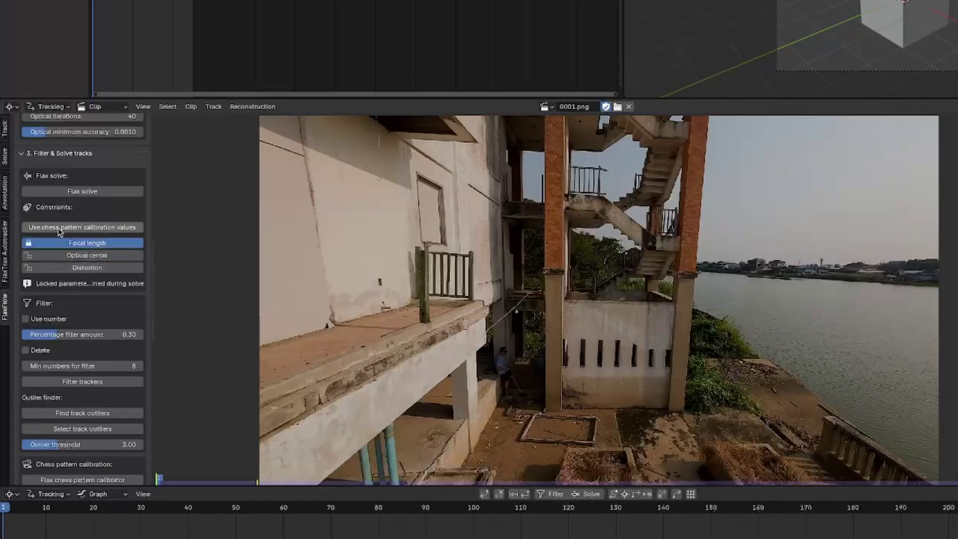
pyautogui.click(115, 230)
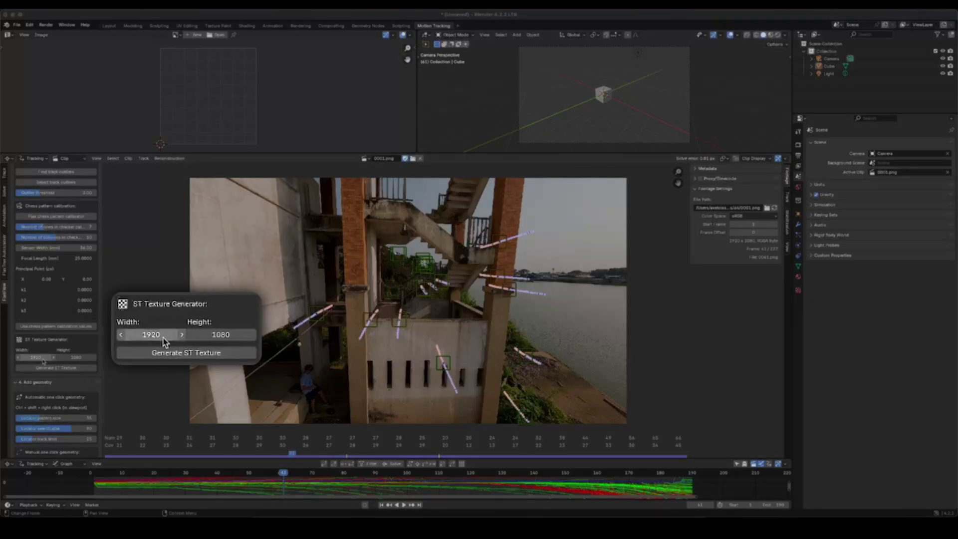
# Generate the 1920×1080 ST texture and show the STMap image fitted in the image editor
pyautogui.click(74, 368)
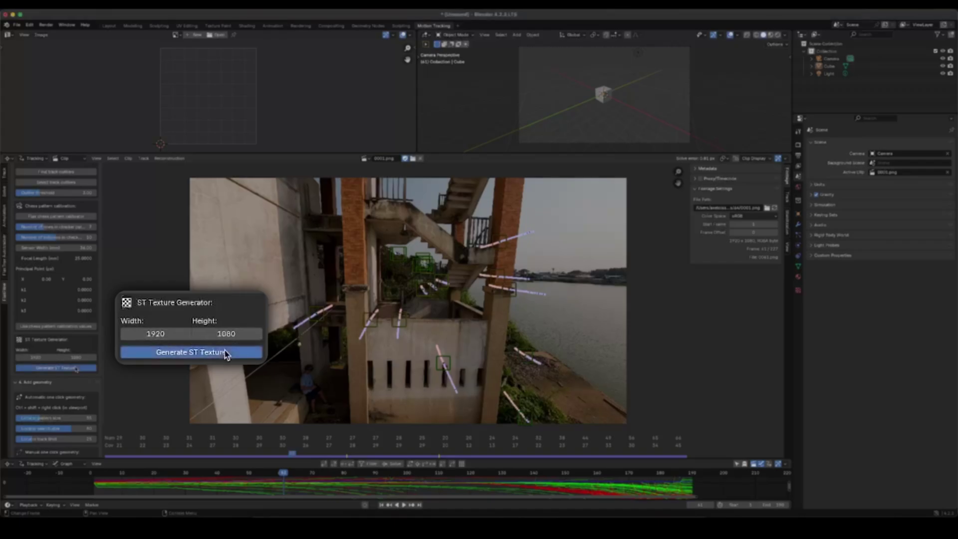
pyautogui.click(176, 35)
pyautogui.click(205, 52)
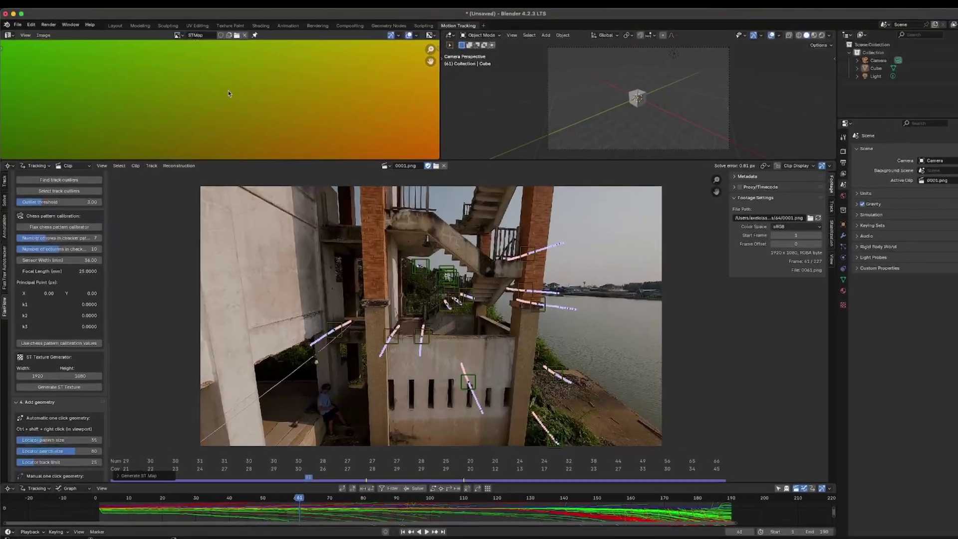
pyautogui.press('Home')
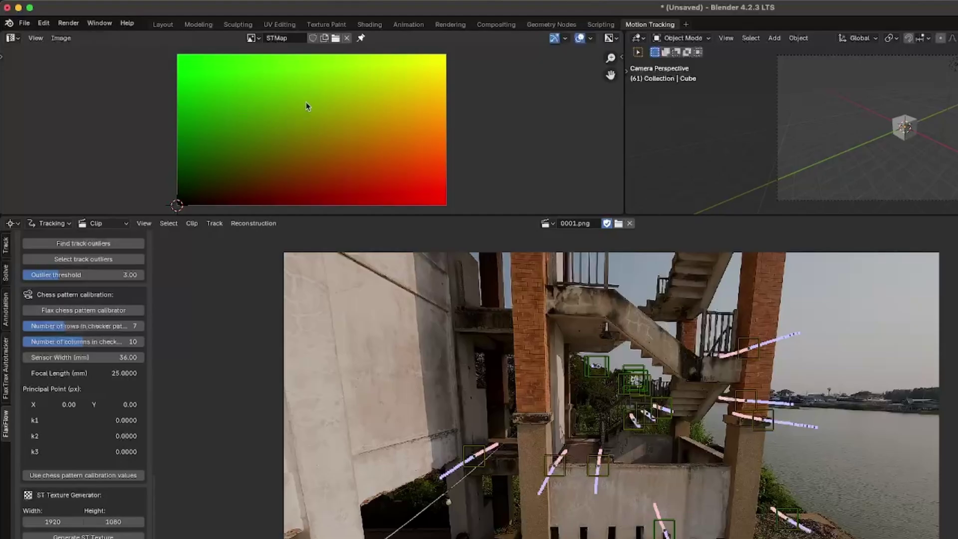
pyautogui.click(687, 25)
pyautogui.moveTo(669, 81)
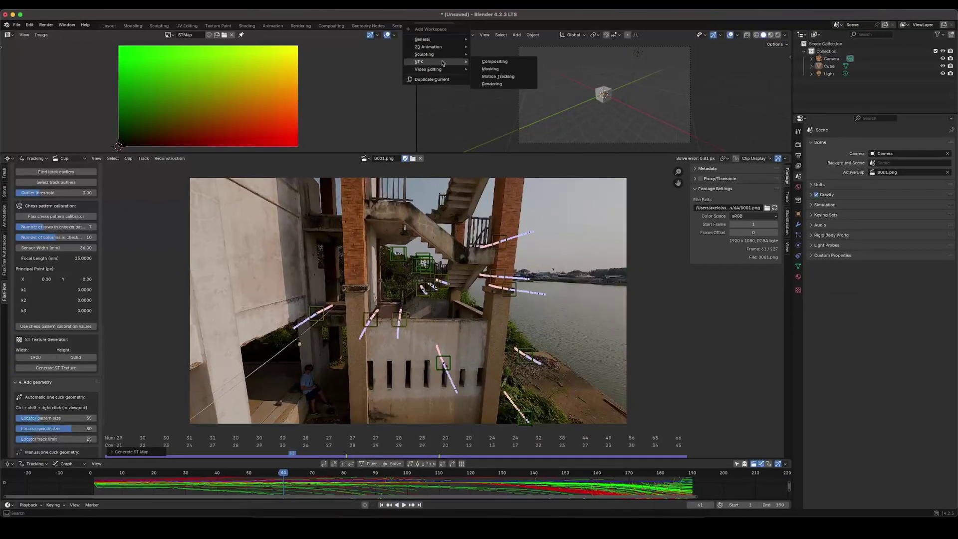
# Add a Compositing workspace and enable node-based compositing
pyautogui.click(498, 76)
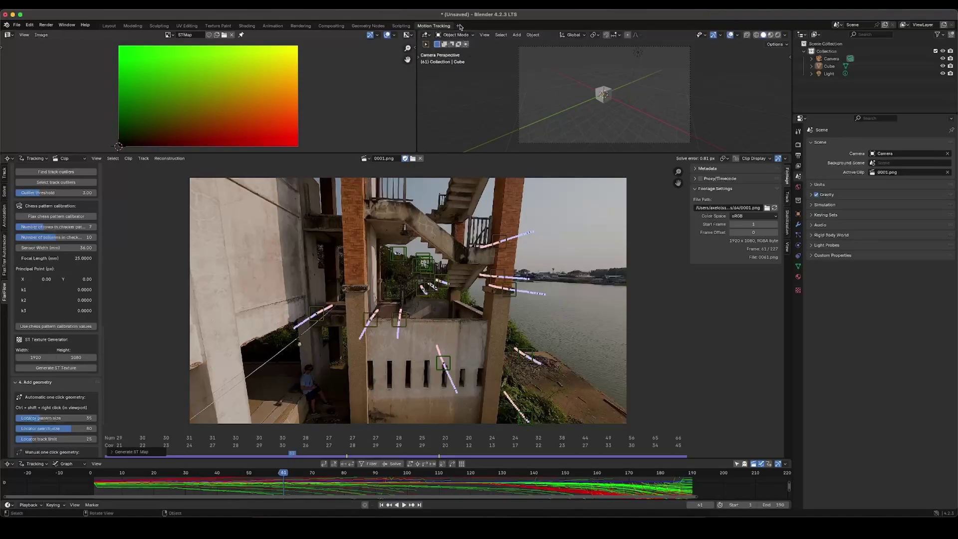
pyautogui.click(460, 26)
pyautogui.moveTo(450, 63)
pyautogui.click(487, 63)
pyautogui.click(85, 34)
# Add an Image node loaded with the STMap image
pyautogui.hotkey('shift', 'a')
pyautogui.click(250, 206)
pyautogui.write('image')
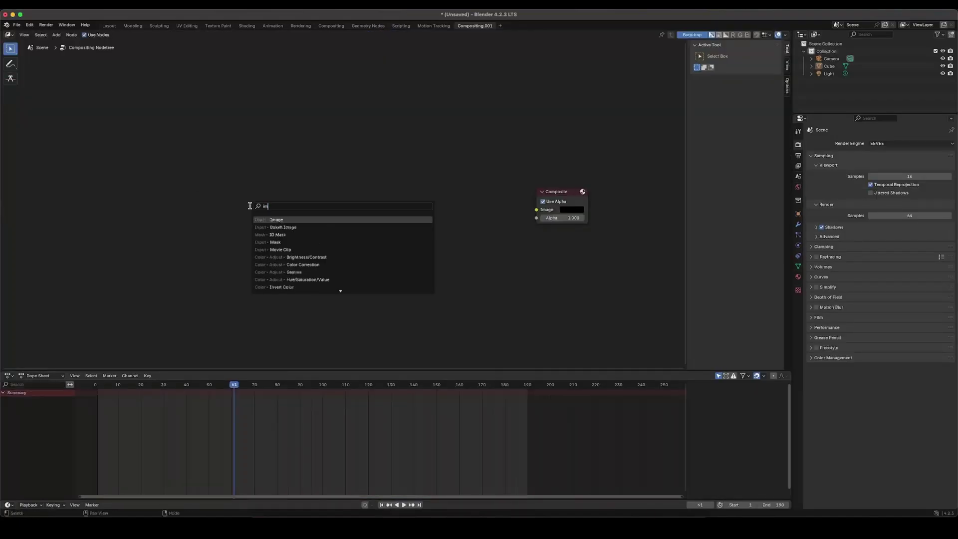
pyautogui.press('Return')
pyautogui.click(199, 200)
pyautogui.click(208, 230)
pyautogui.click(220, 248)
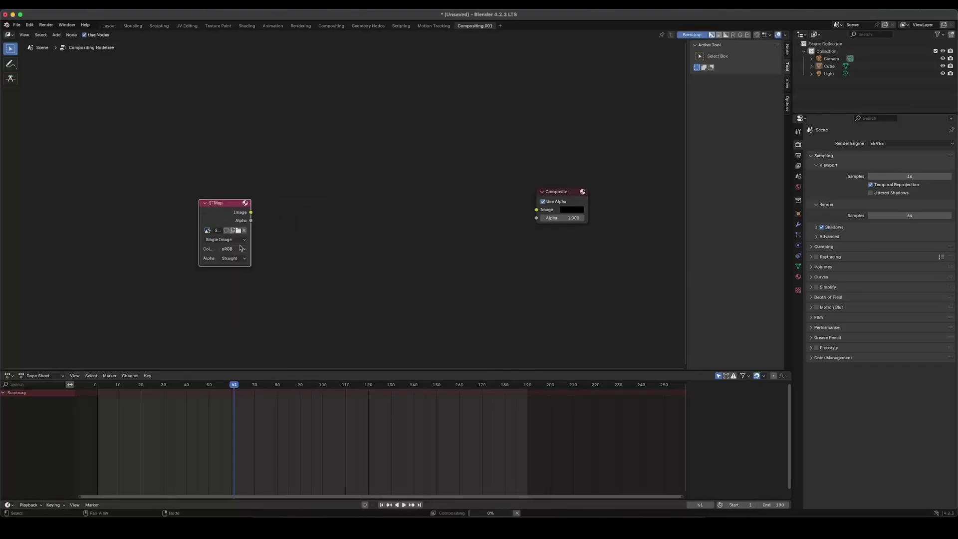
# Insert the STmap Export group between STMap and Composite, preview Undistort STmap in a Viewer, and fit the backdrop
pyautogui.hotkey('shift', 'a')
pyautogui.moveTo(376, 309)
pyautogui.click(407, 309)
pyautogui.click(379, 200)
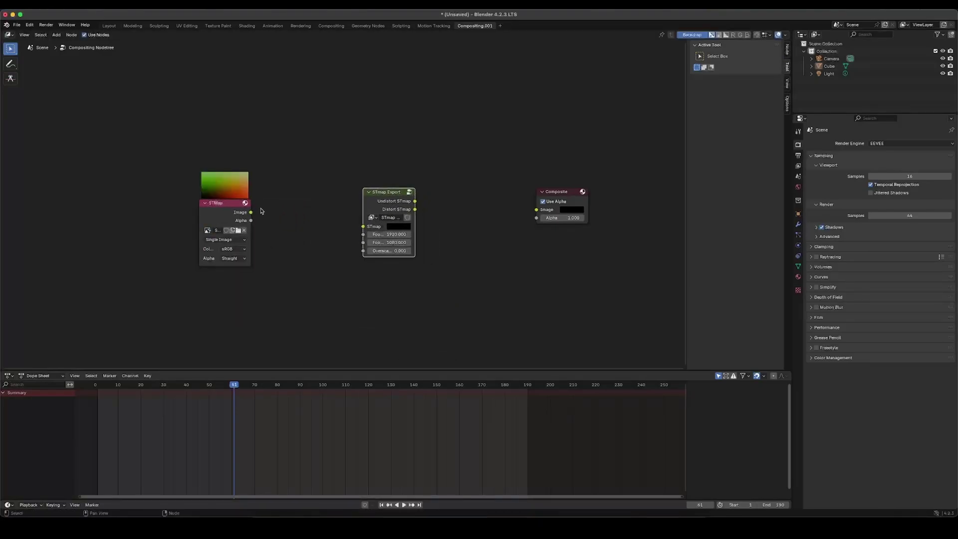
pyautogui.keyDown('ctrl'); pyautogui.keyDown('shift'); pyautogui.click(413, 202); pyautogui.keyUp('shift'); pyautogui.keyUp('ctrl')
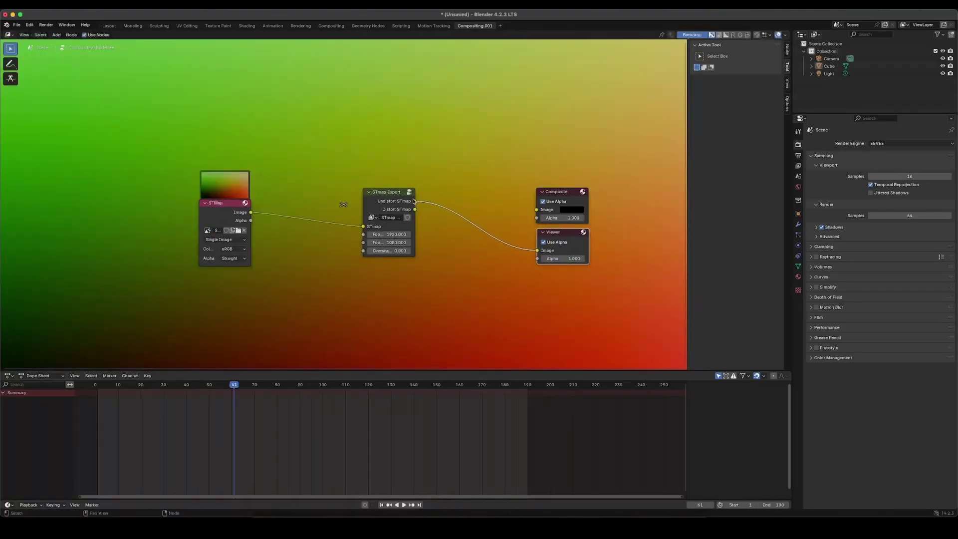
pyautogui.scroll(-3, 439, 182)
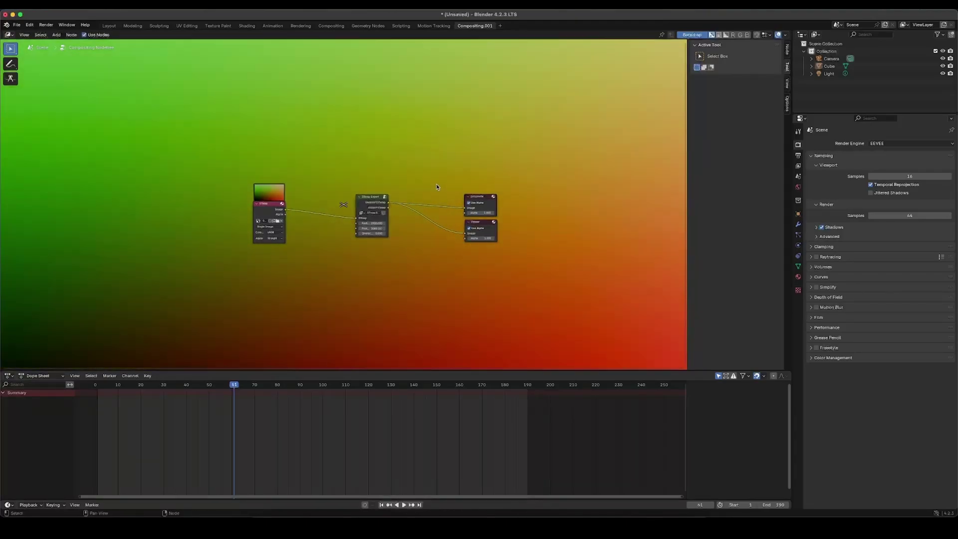
pyautogui.hotkey('alt', 'v')
pyautogui.hotkey('alt', 'v')
pyautogui.hotkey('alt', 'v')
pyautogui.scroll(2, 353, 201)
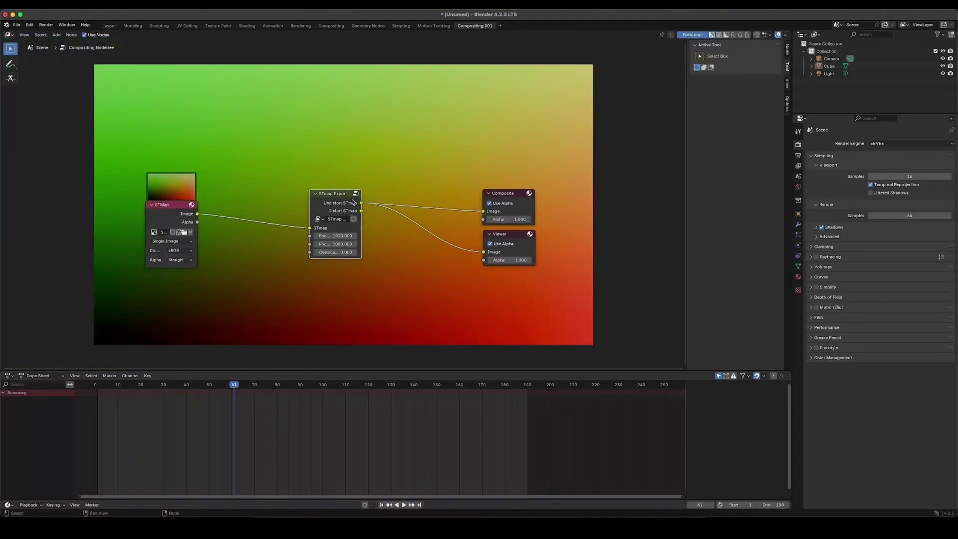
# Inside the STmap Export group, assign F0001.png to both the Undistortion and Distortion nodes
pyautogui.press('Tab')
pyautogui.click(275, 176)
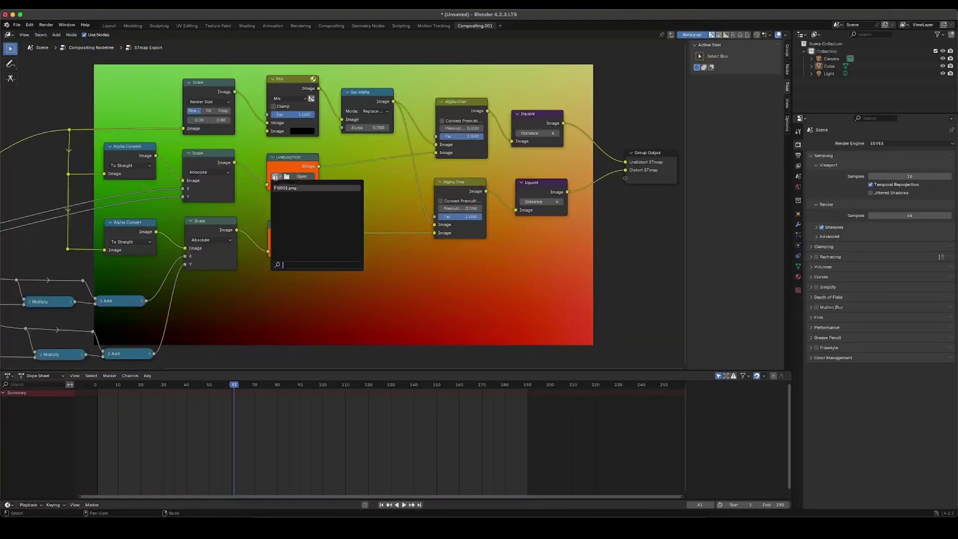
pyautogui.click(288, 189)
pyautogui.click(278, 244)
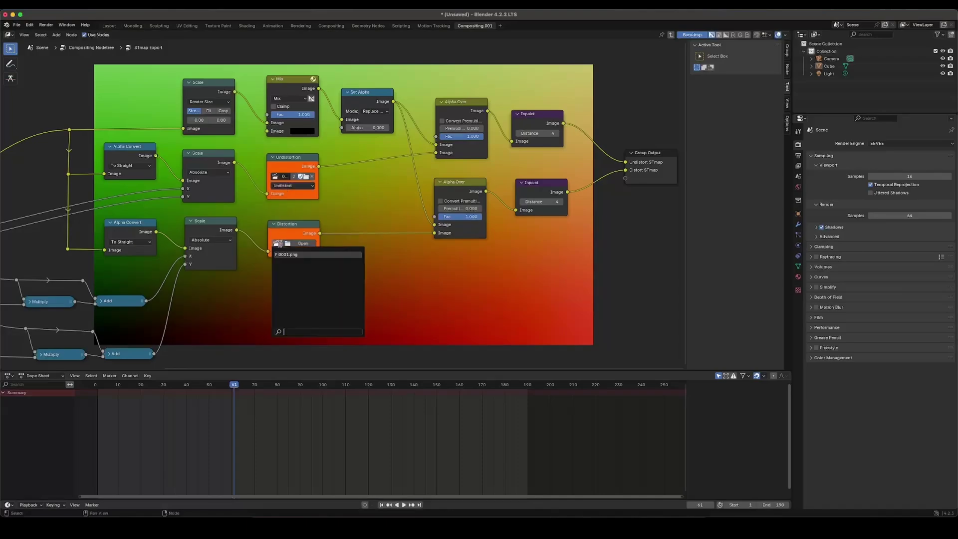
pyautogui.click(294, 255)
pyautogui.press('Tab')
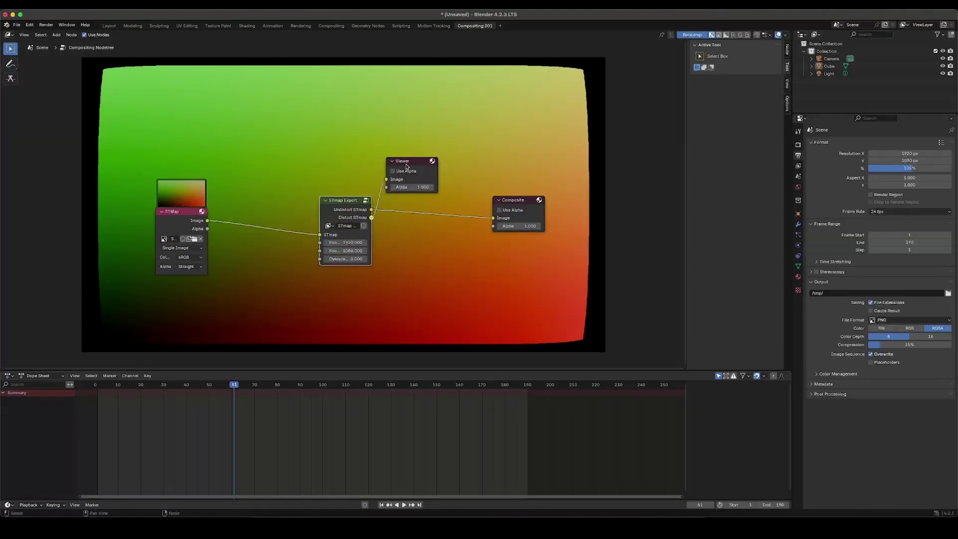
# Move the Viewer node below Composite and set the render resolution scale to 105%
pyautogui.moveTo(406, 166); pyautogui.dragTo(515, 247)
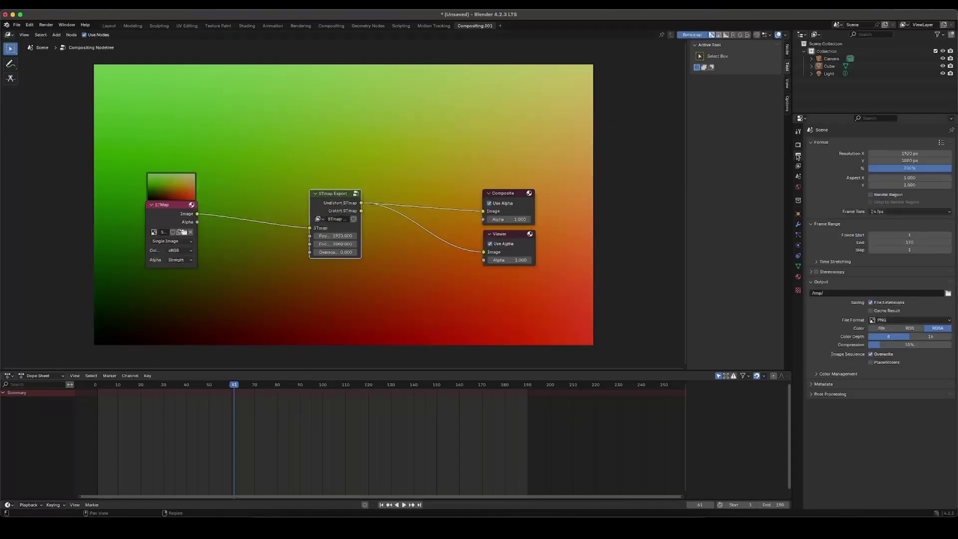
pyautogui.click(893, 170)
pyautogui.write('105')
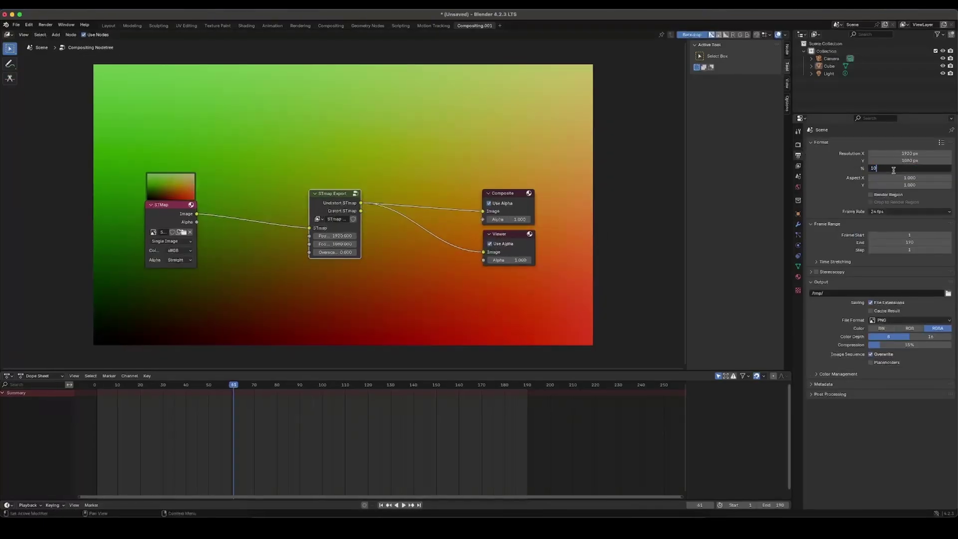
pyautogui.press('Return')
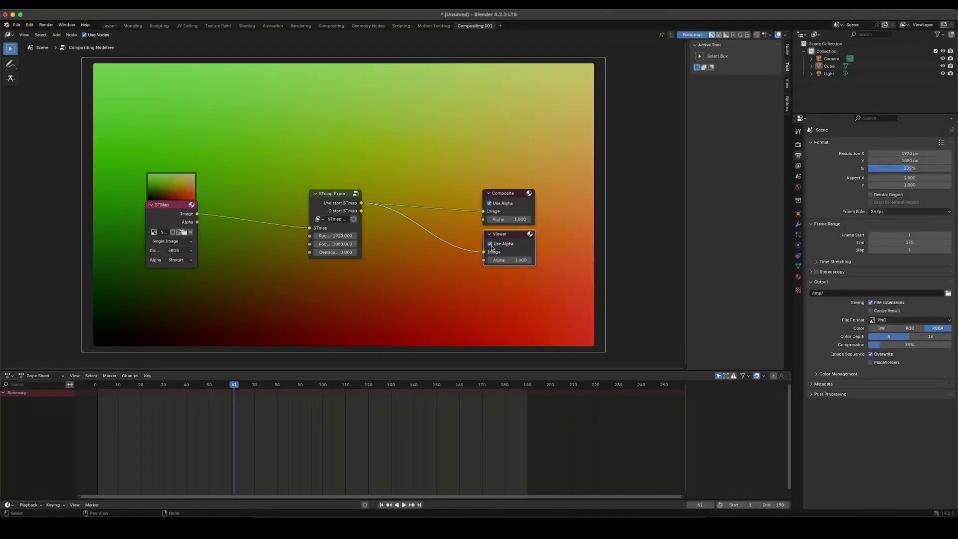
# Turn off Use Alpha on the Viewer and Composite nodes and render the current frame
pyautogui.click(490, 244)
pyautogui.click(489, 204)
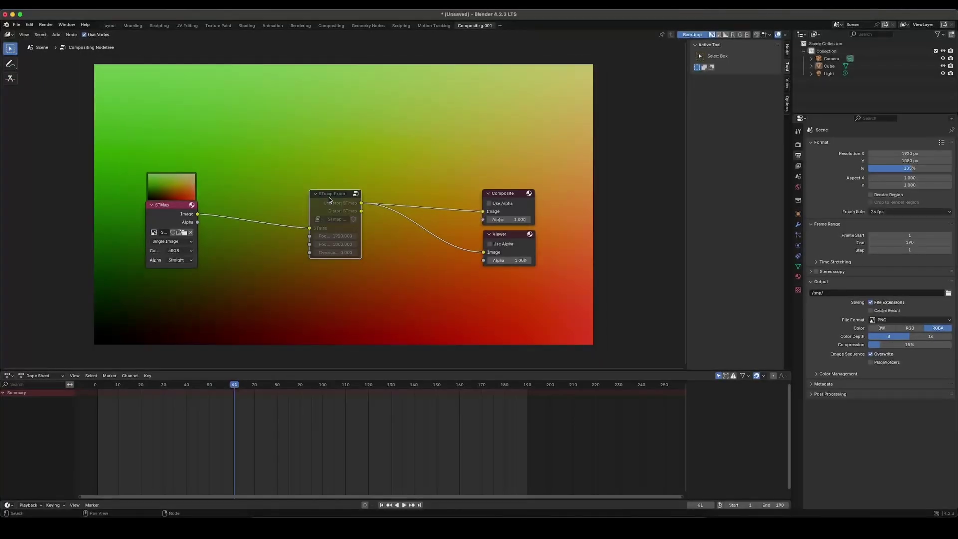
pyautogui.press('F12')
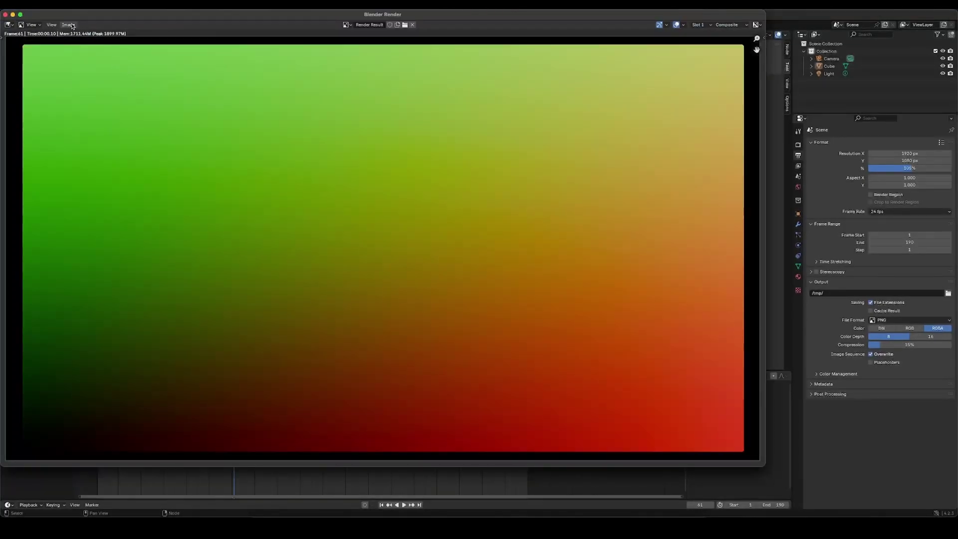
# Re-run the Flax camera solve from the tracking panel
pyautogui.scroll(-1, 219, 78)
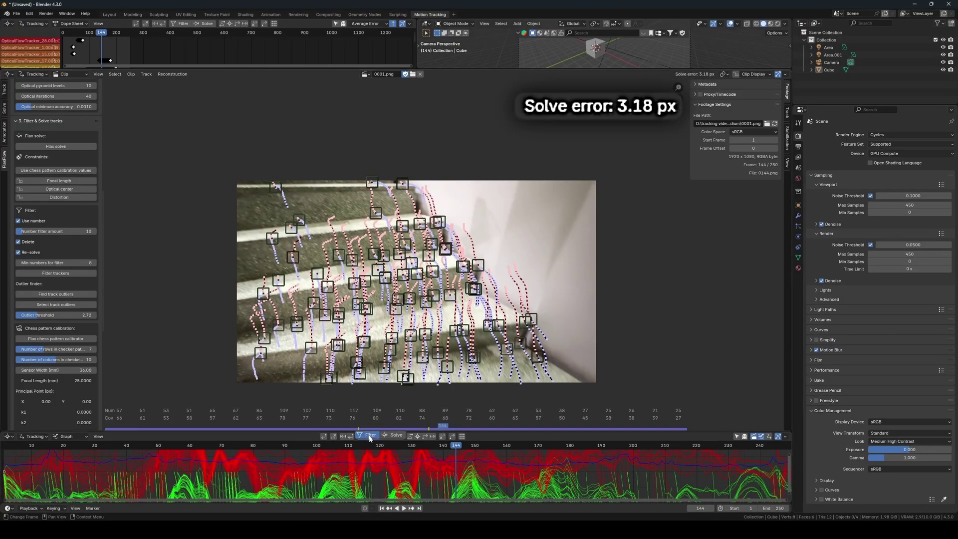
pyautogui.click(369, 437)
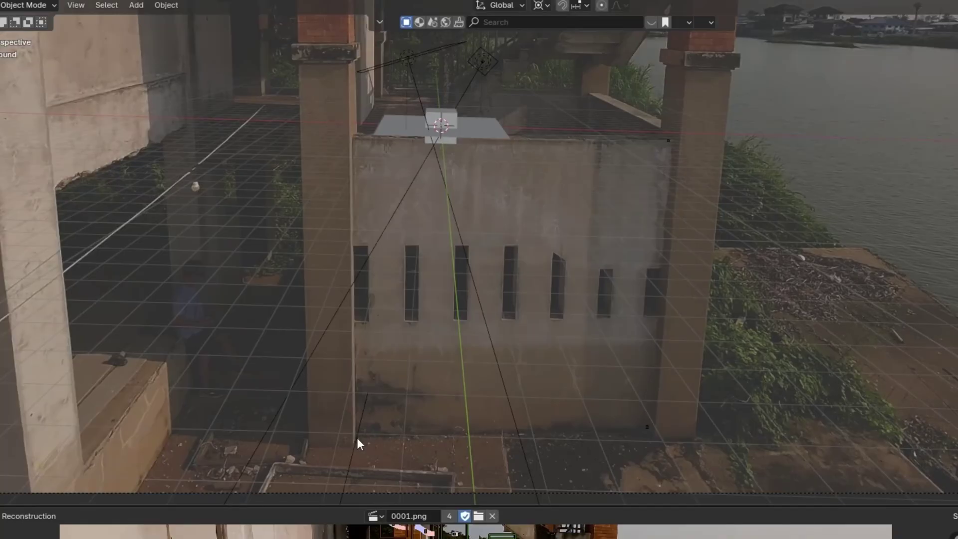
# Add three manual corner points on the footage so the guide lines update
pyautogui.click(354, 137)
pyautogui.click(301, 65)
pyautogui.click(347, 64)
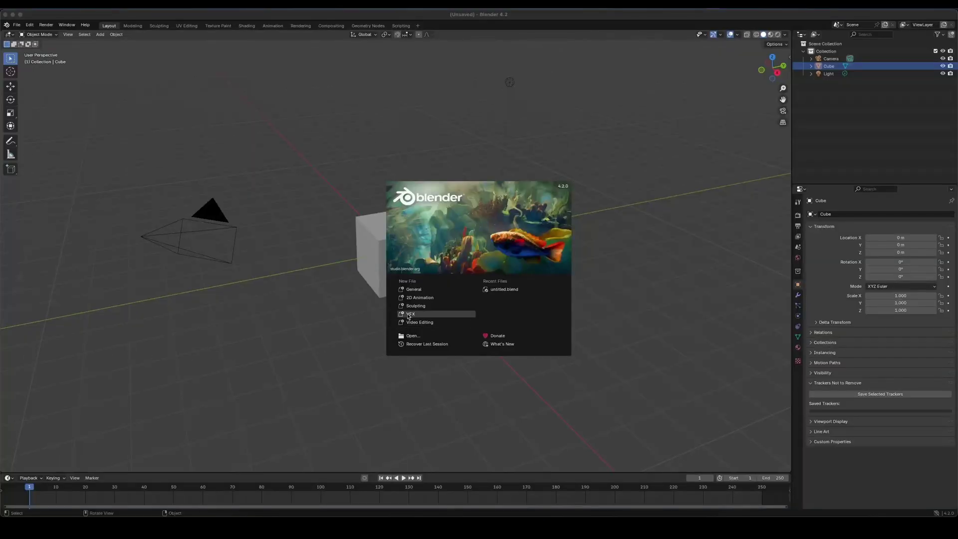
# Start a new VFX file from the splash screen and show the FlexFlow panel in the clip editor
pyautogui.click(414, 316)
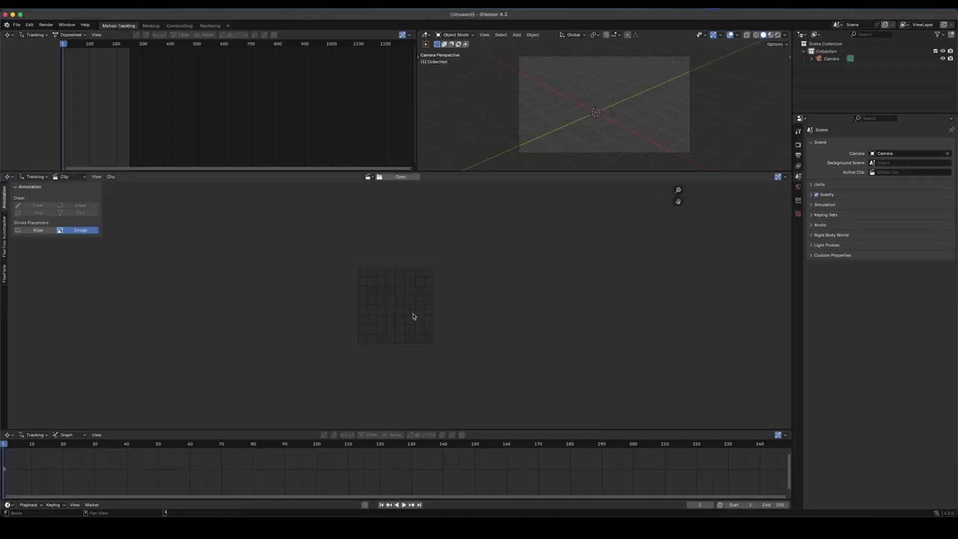
pyautogui.click(4, 274)
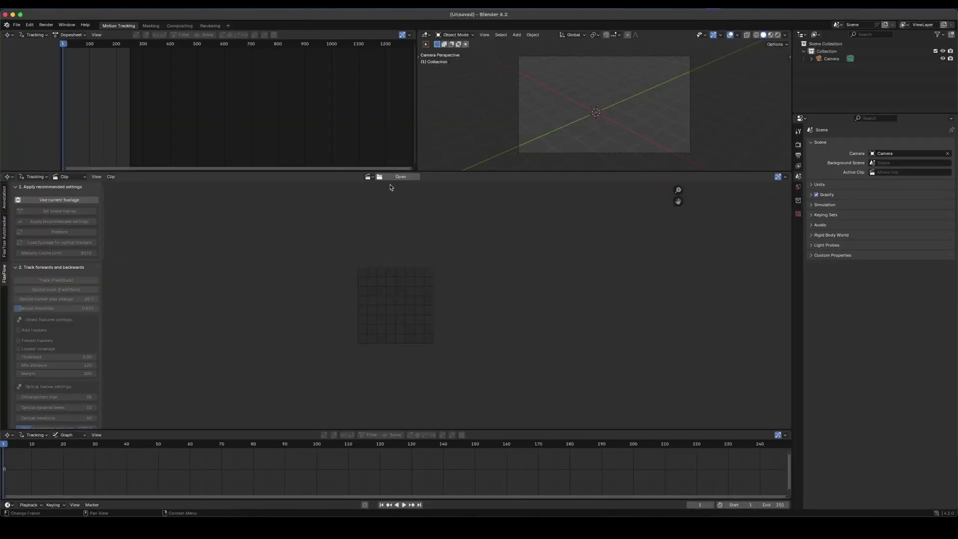